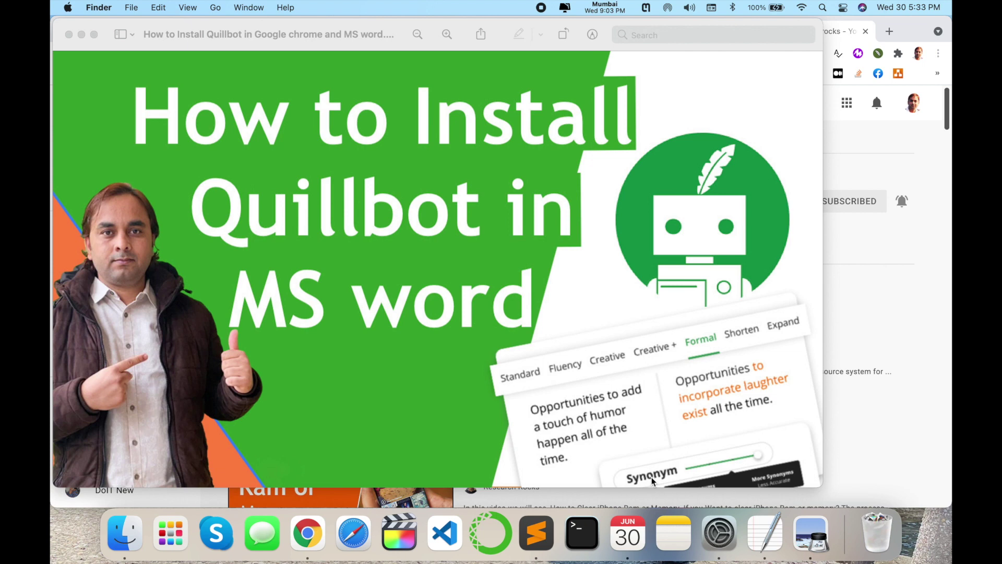
Bring the Chrome window with the 'research rocks' YouTube results in front of Preview
left_click(924, 310)
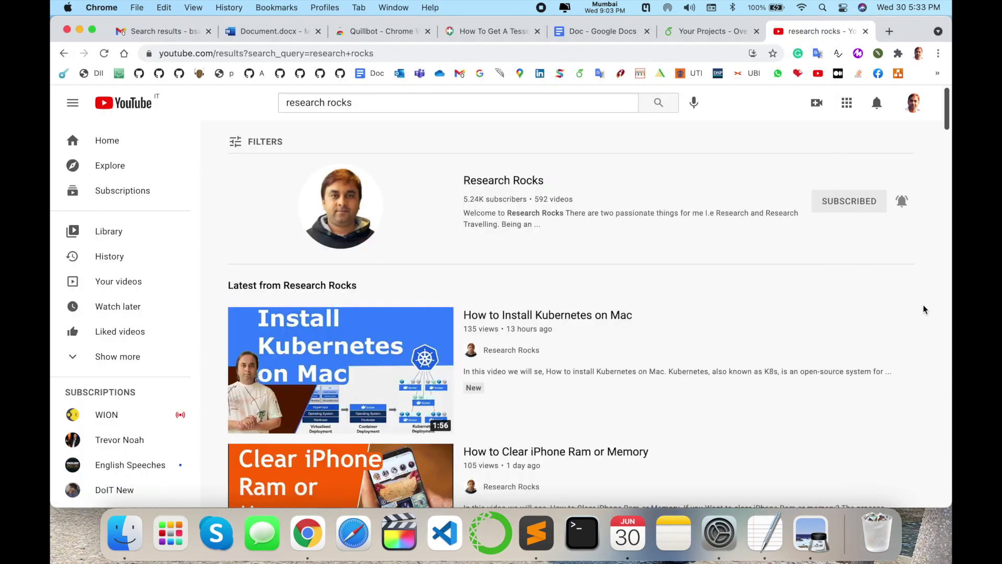
In a new tab, go from Chrome Settings to Extensions and on to the Chrome Web Store
left_click(887, 32)
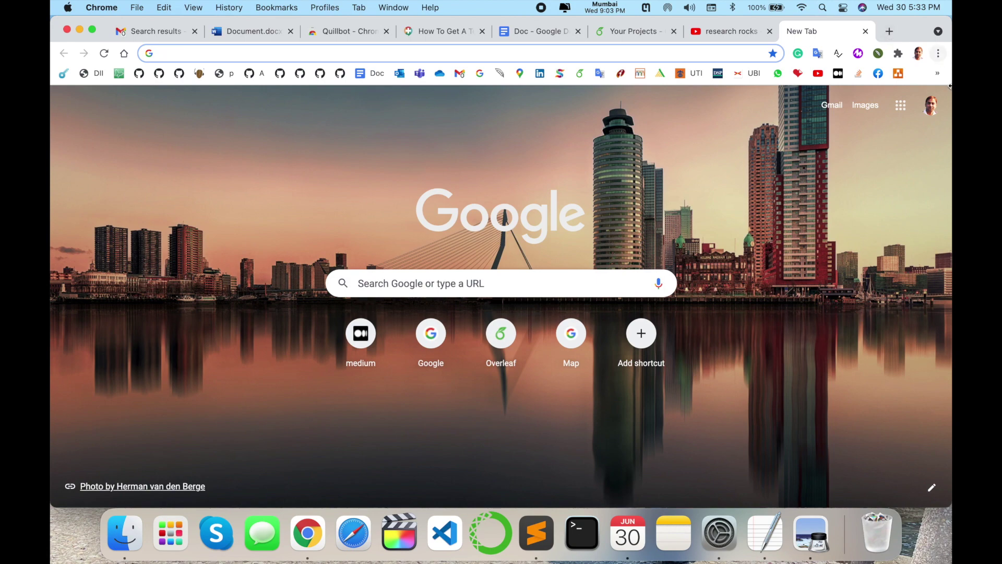
left_click(939, 57)
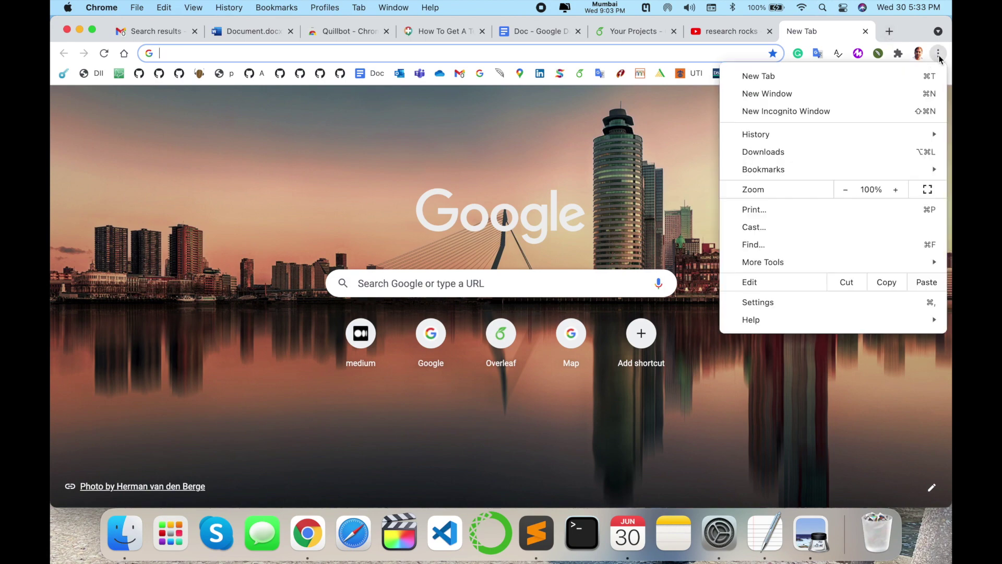
left_click(940, 55)
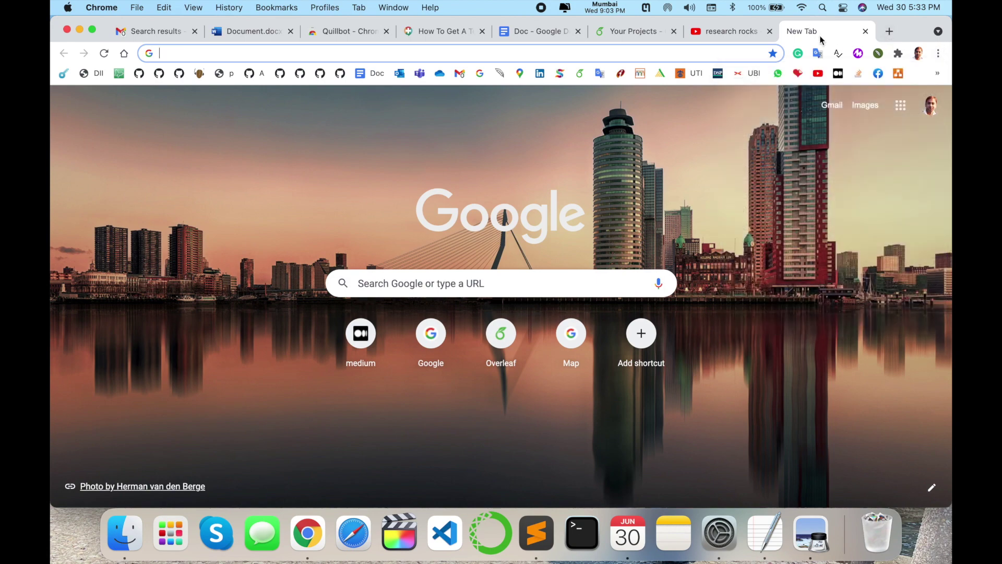
left_click(939, 54)
left_click(781, 302)
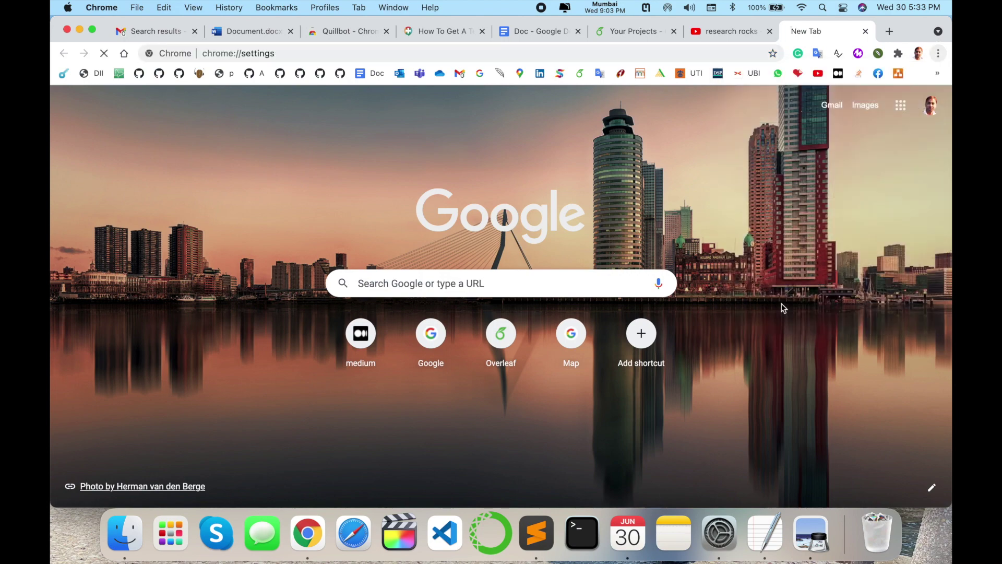
left_click(86, 384)
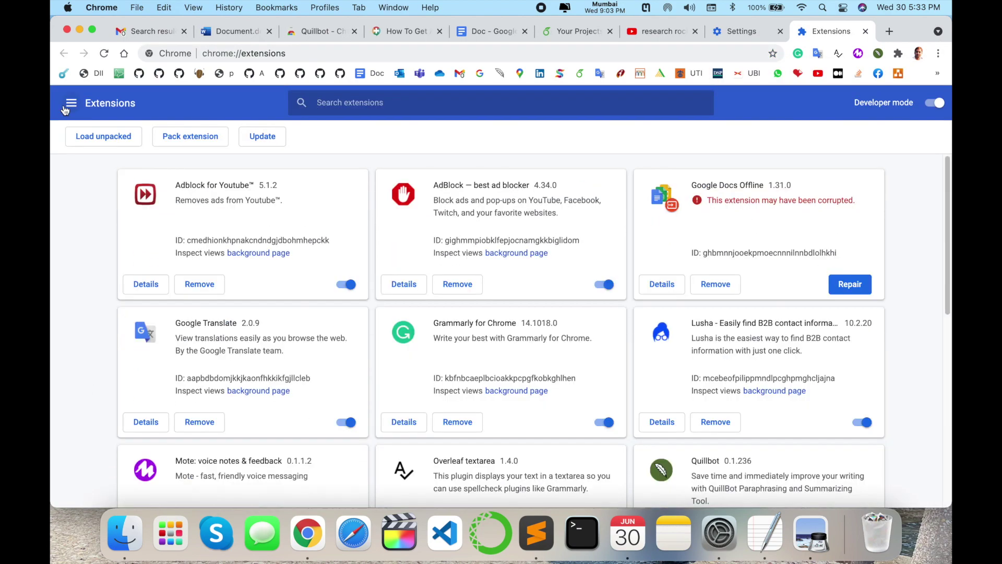
left_click(65, 103)
left_click(110, 490)
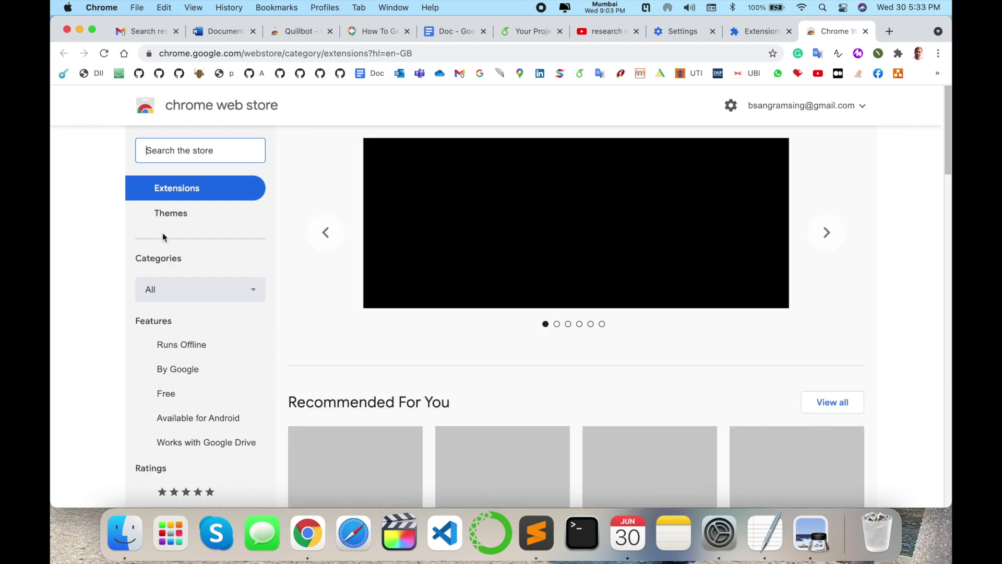
Search the Chrome Web Store for 'quillbot' and open the Quillbot extension's page
type("quillbot")
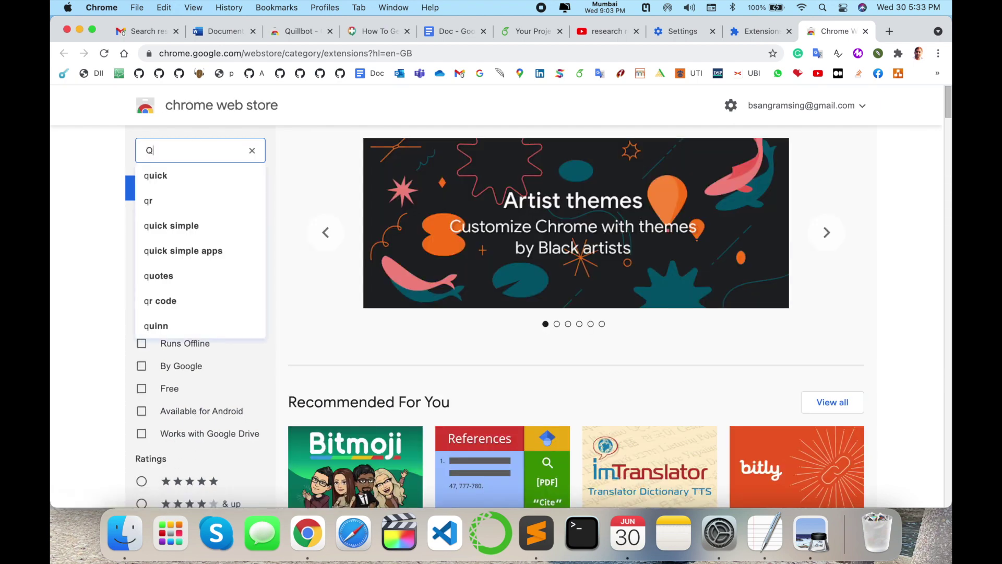
key("Return")
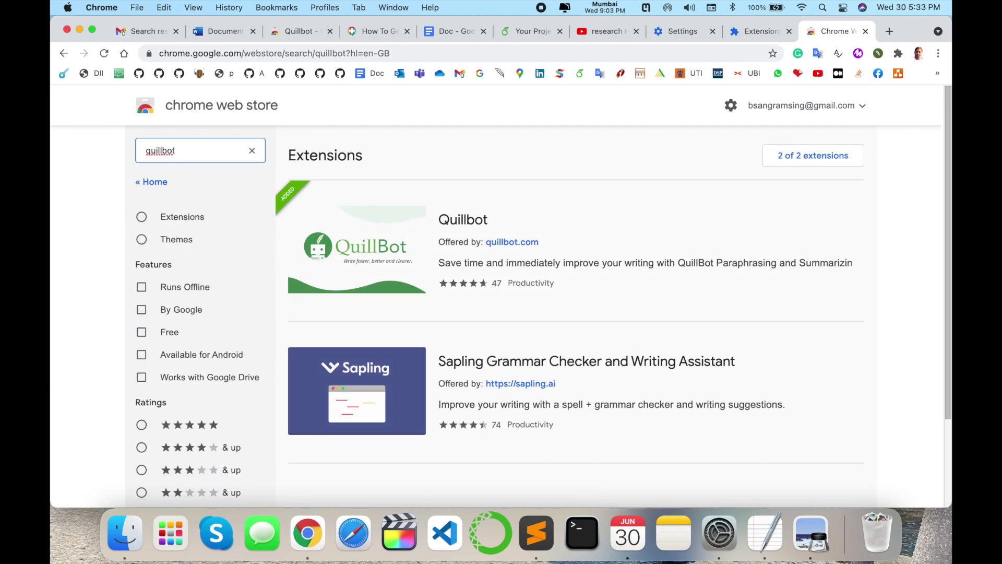
left_click(463, 226)
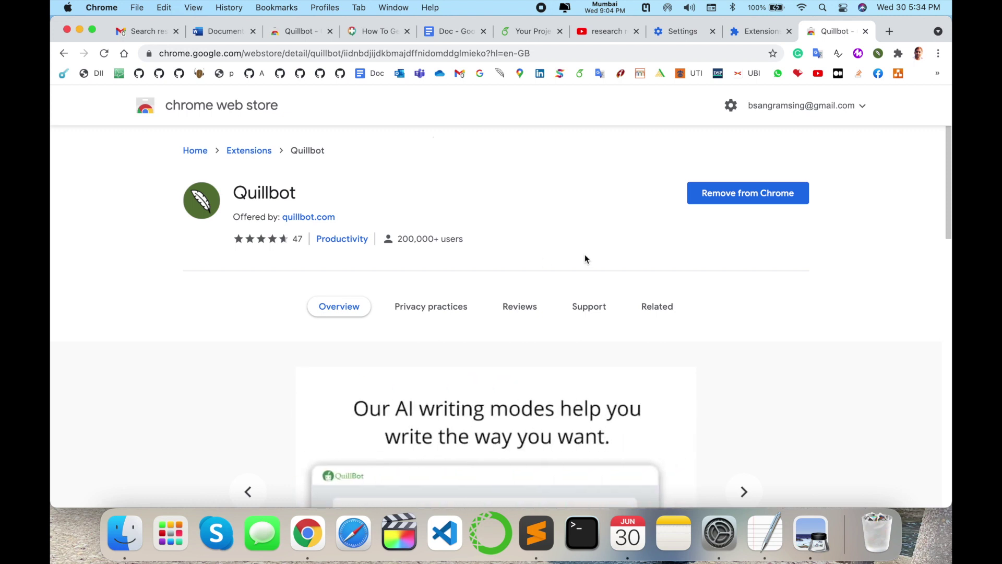
left_click(891, 31)
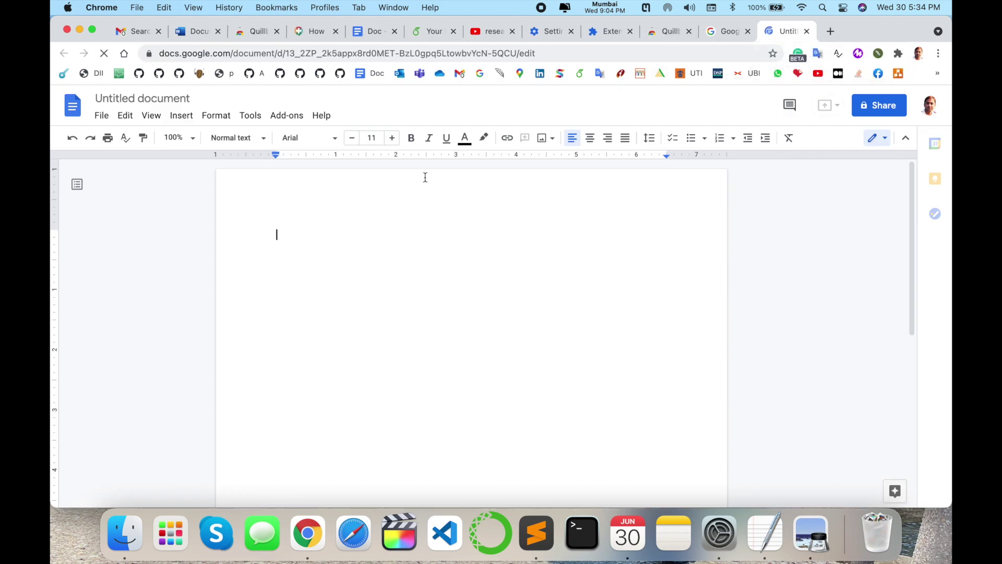
Paste the Quillbot installation paragraph into the new Google Doc and launch the Quillbot panel
type("Do you know you can install Quillbot article rewriter or paraphrasing tool to your Google chrome Microsoft word. Here is a Microsoft Word installation guide to install Quillbot. In order to make our own write up process simpler, I have included my method of using Quillbot to improve my writing process at the end of this tutorial as well.")
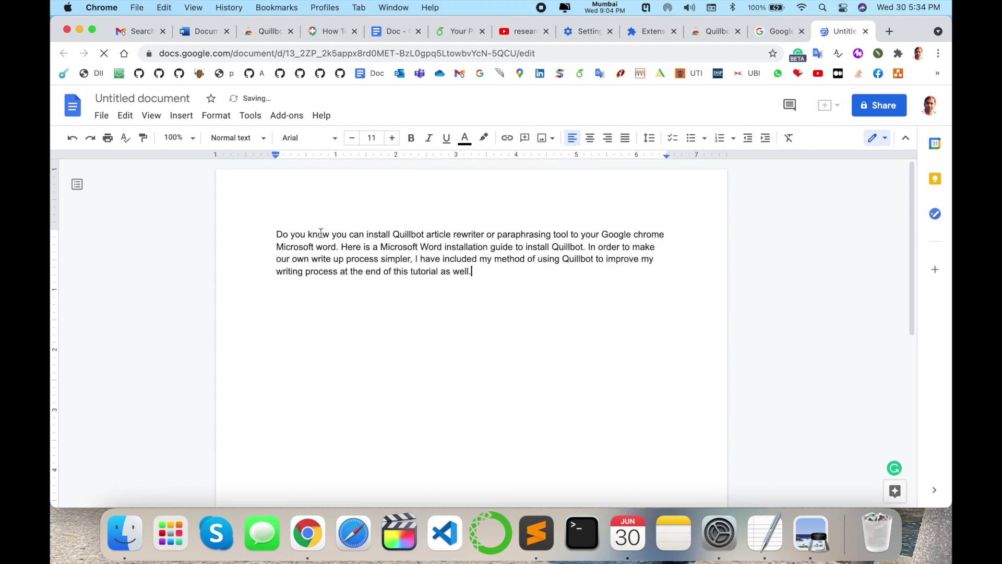
left_click(330, 247)
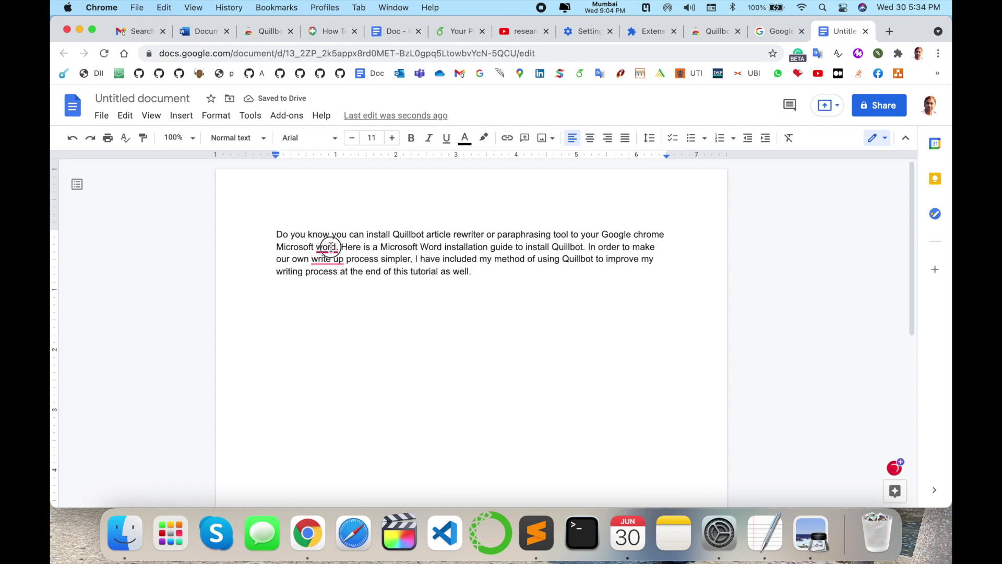
left_click(544, 236)
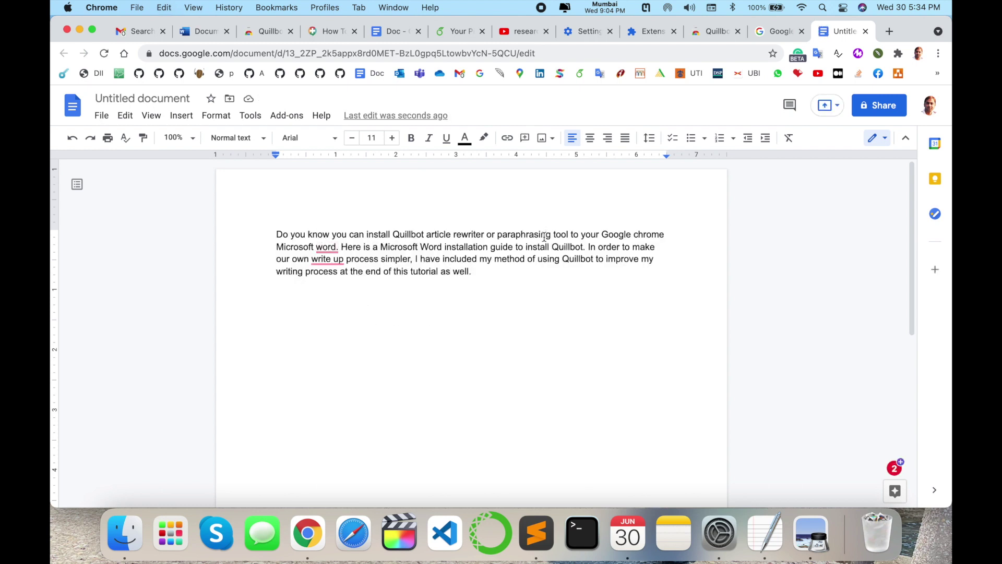
left_click(878, 54)
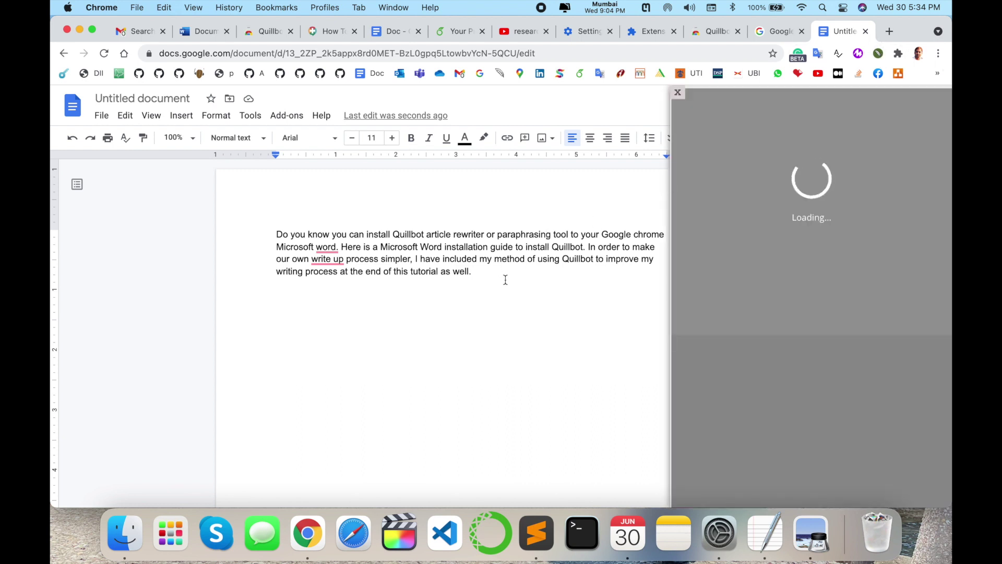
Copy the whole paragraph into Quillbot's paraphraser and paraphrase it in Standard mode
left_click_drag(472, 272, 289, 250)
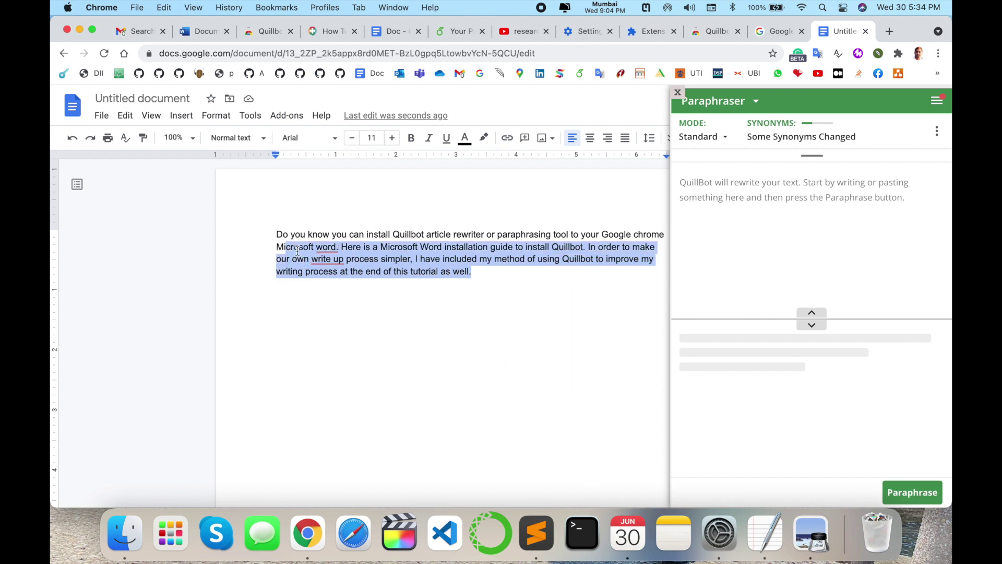
left_click(490, 278)
left_click_drag(490, 278, 242, 237)
key("super+c")
left_click(770, 222)
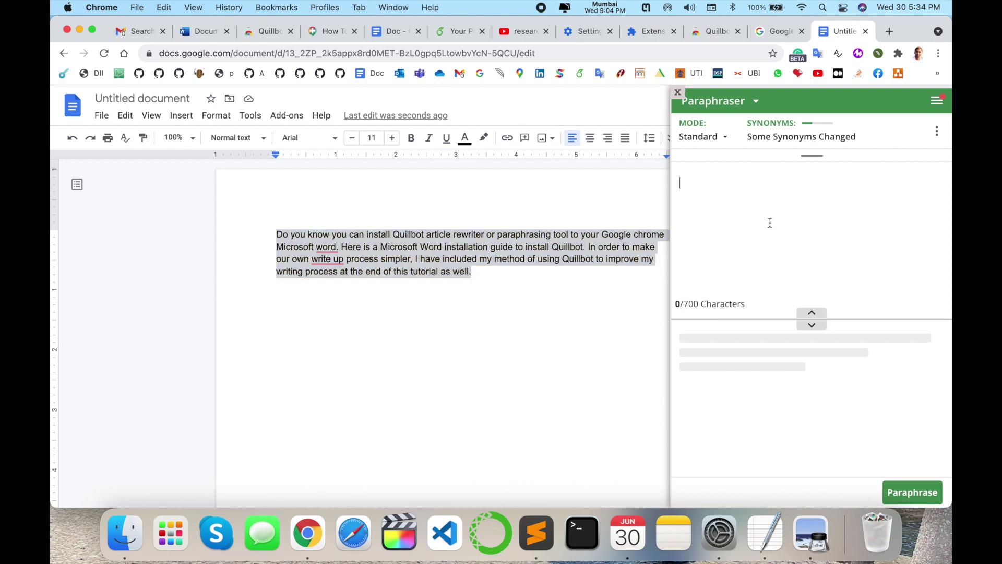
key("super+v")
key("super+Return")
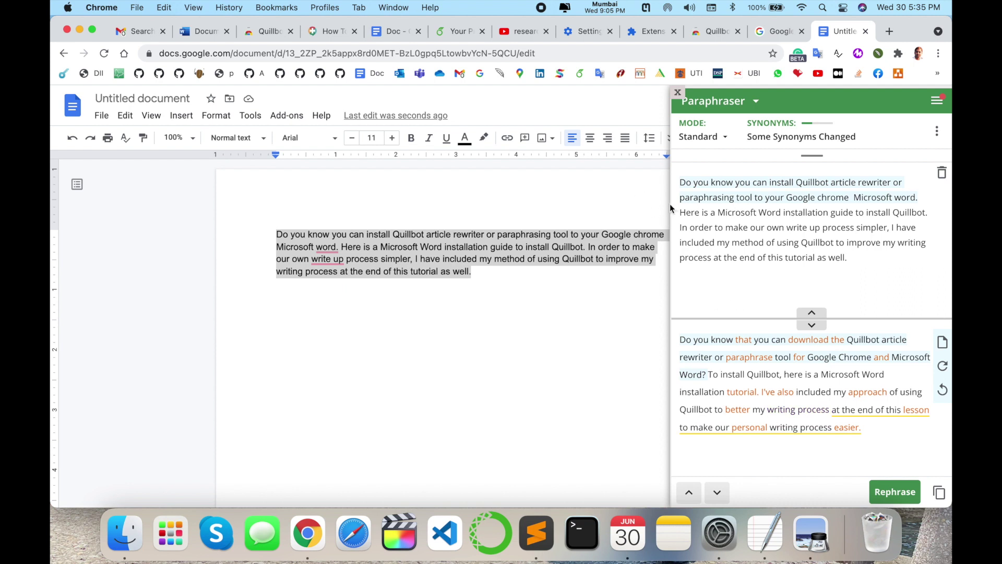
Switch Quillbot to Fluency mode and rephrase the paragraph
left_click(701, 138)
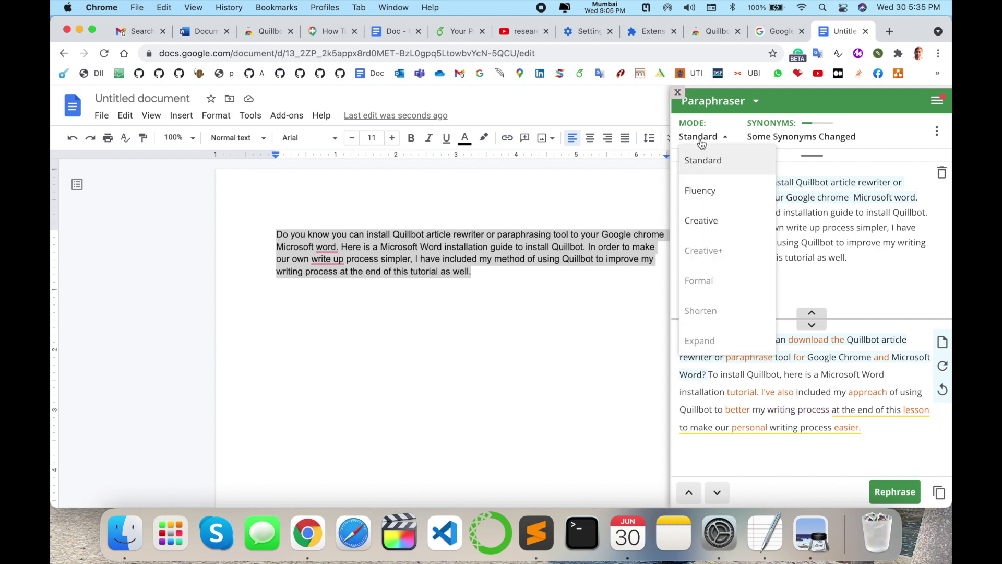
left_click(700, 190)
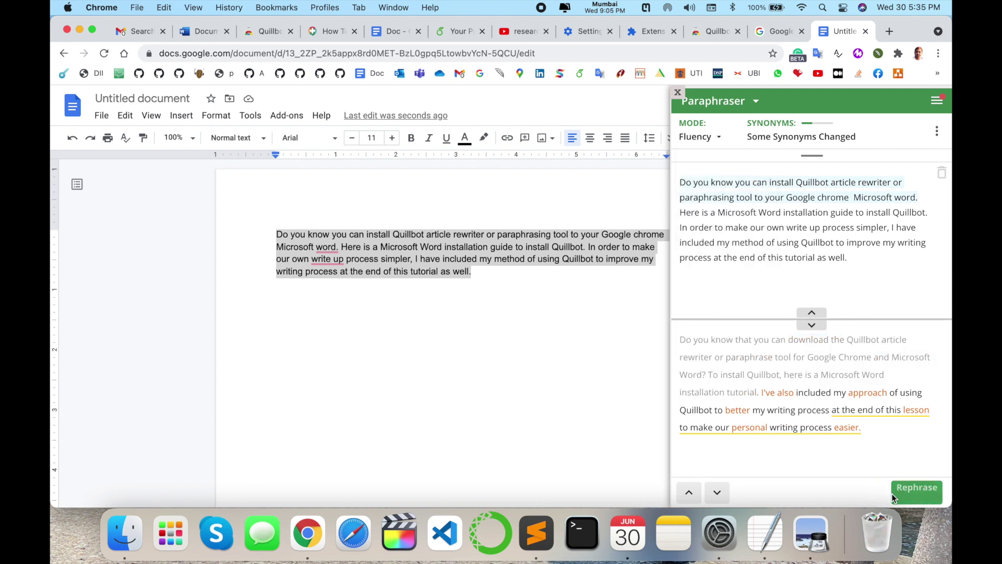
left_click(893, 493)
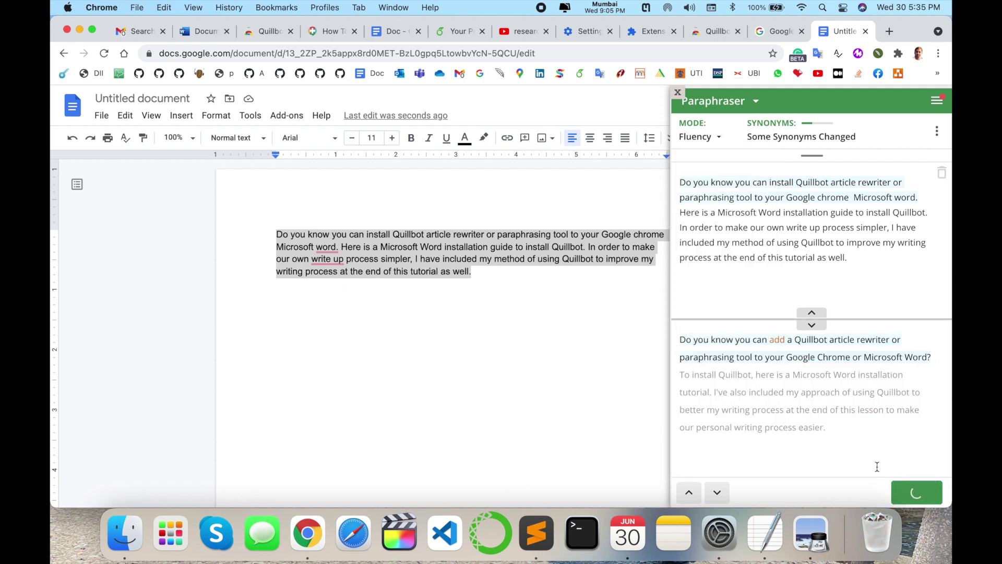
Switch Quillbot to Creative mode and rephrase the paragraph again
left_click(718, 141)
left_click(701, 220)
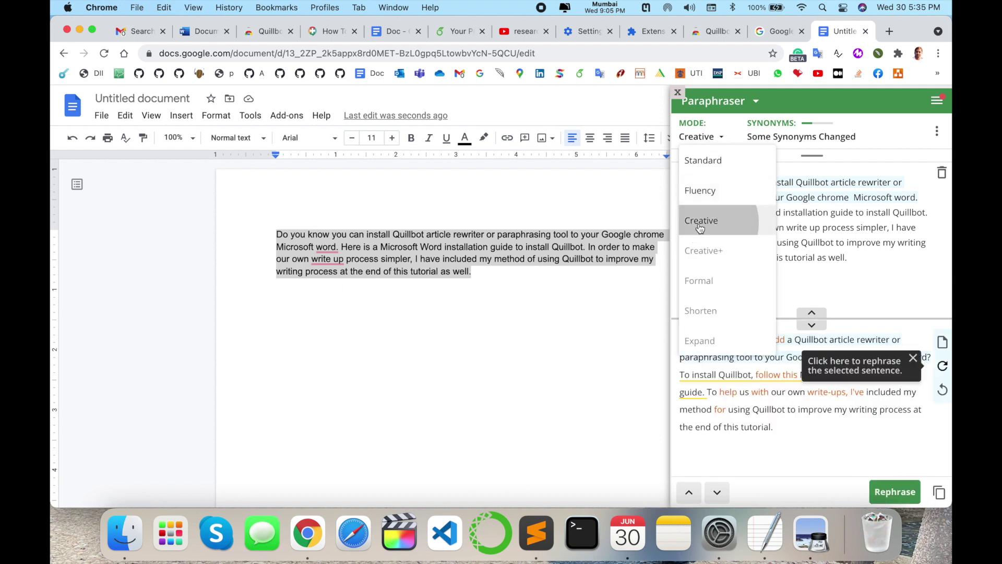
left_click(895, 492)
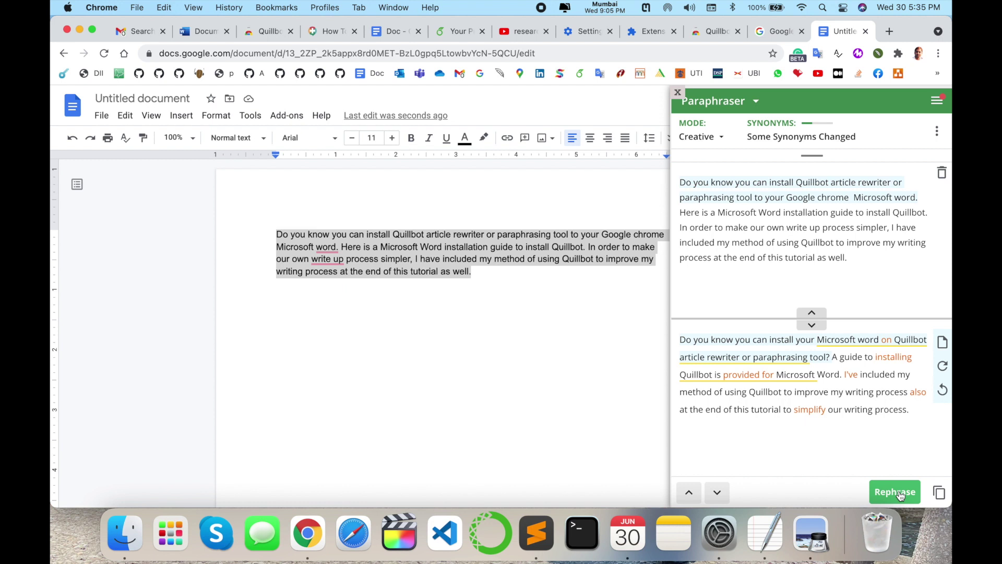
left_click(602, 222)
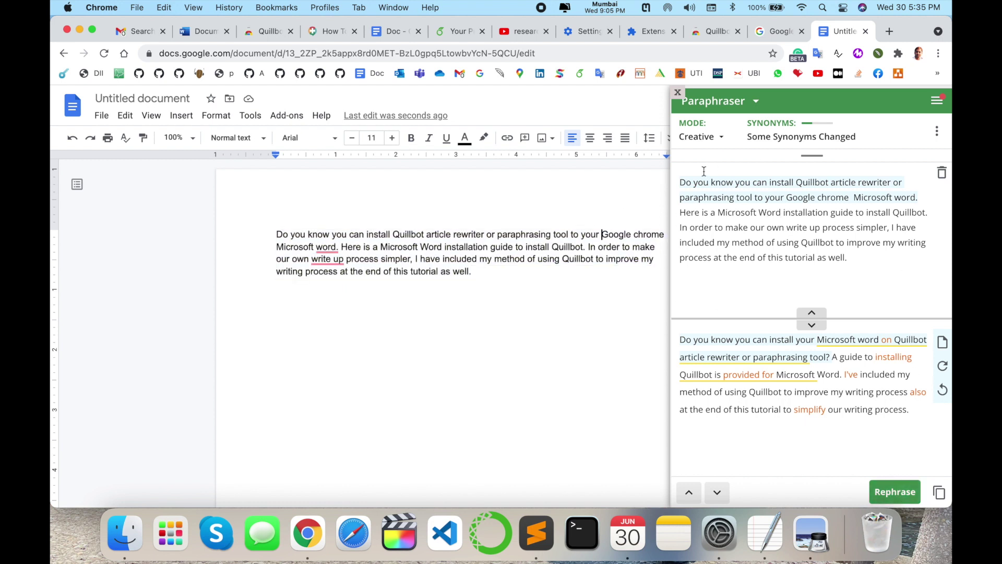
left_click(487, 249)
Paste the Quillbot paragraph into the blank Word Online document and open the Quillbot paraphraser
left_click(201, 31)
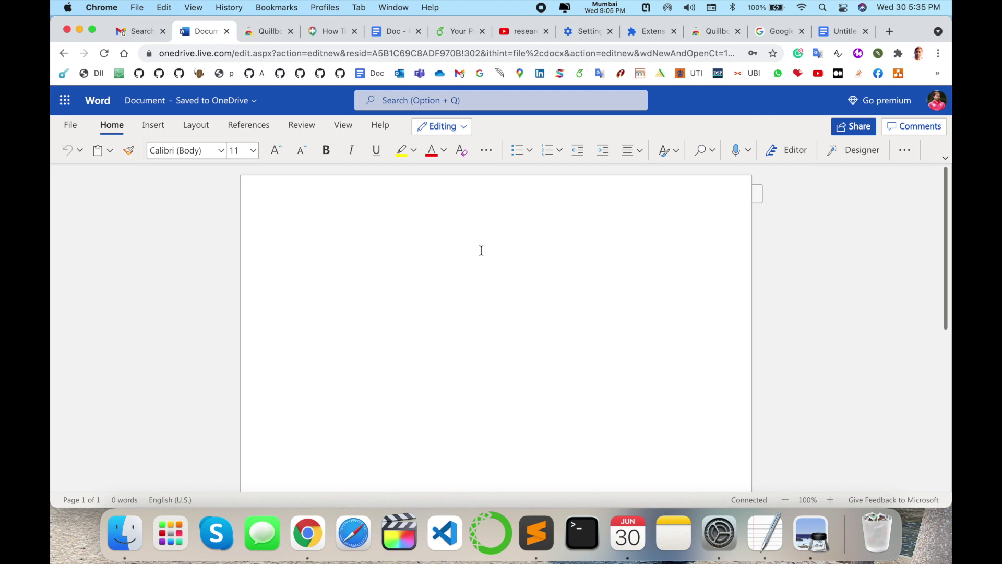
key("super+v")
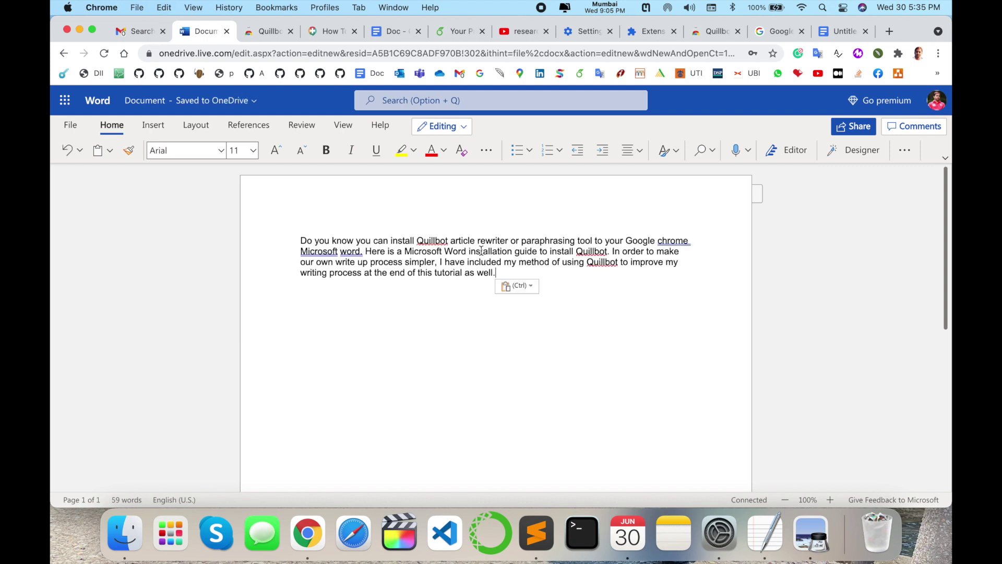
left_click(880, 55)
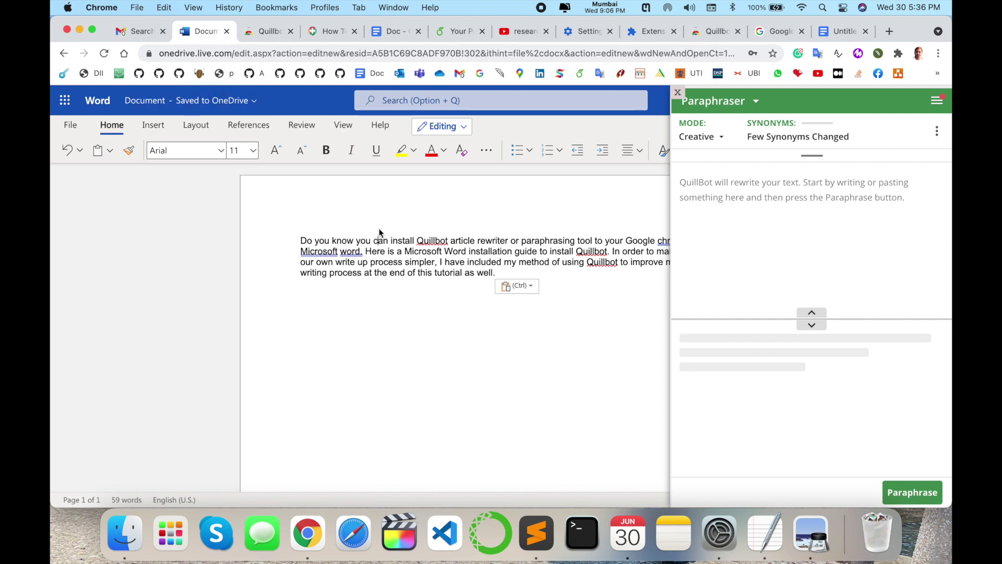
Close Quillbot's panel in Word Online and return to the Google Docs document
left_click(678, 93)
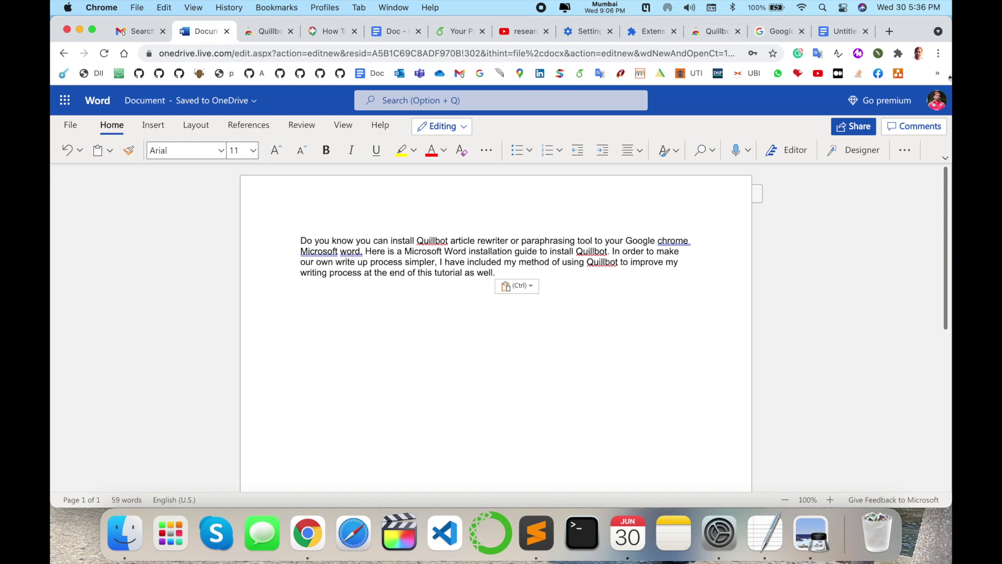
left_click(844, 33)
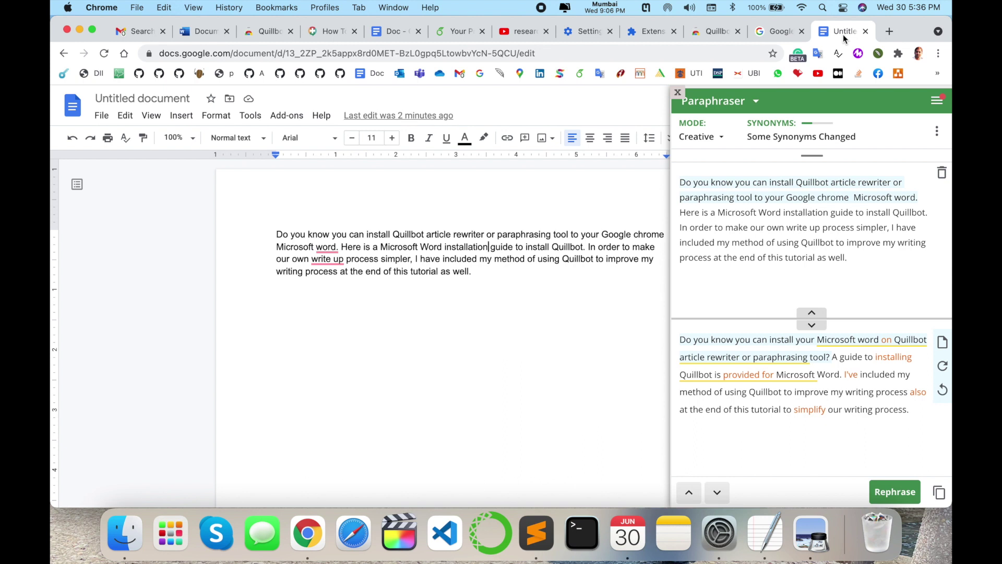
Switch between the Quillbot Web Store tab and the Google search tab
left_click(716, 31)
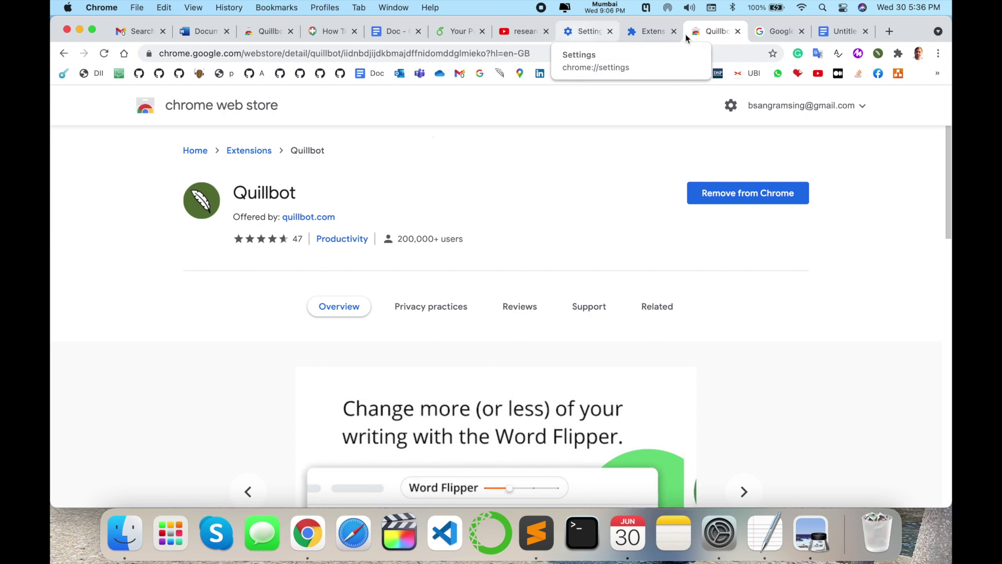
left_click(799, 31)
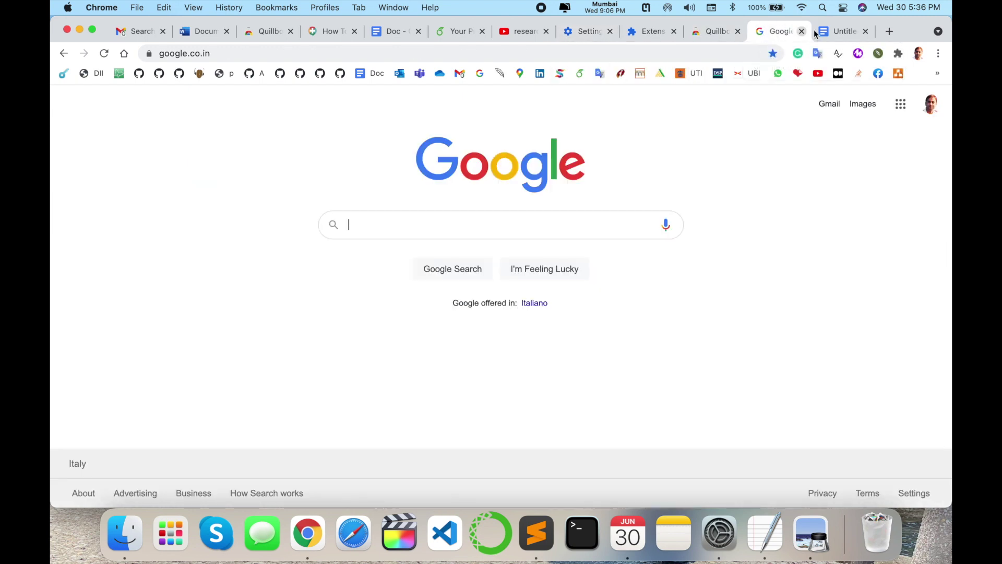
left_click(723, 32)
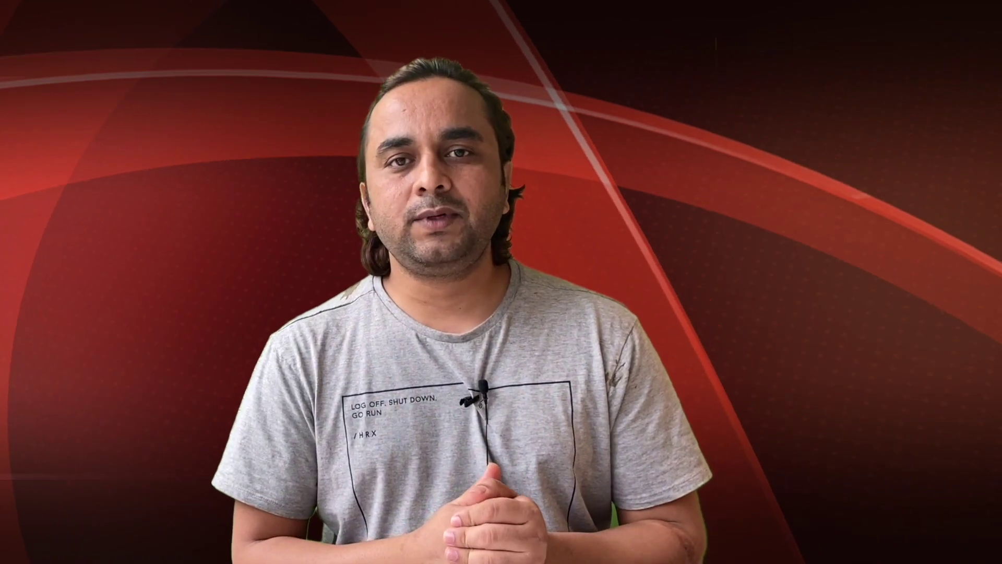